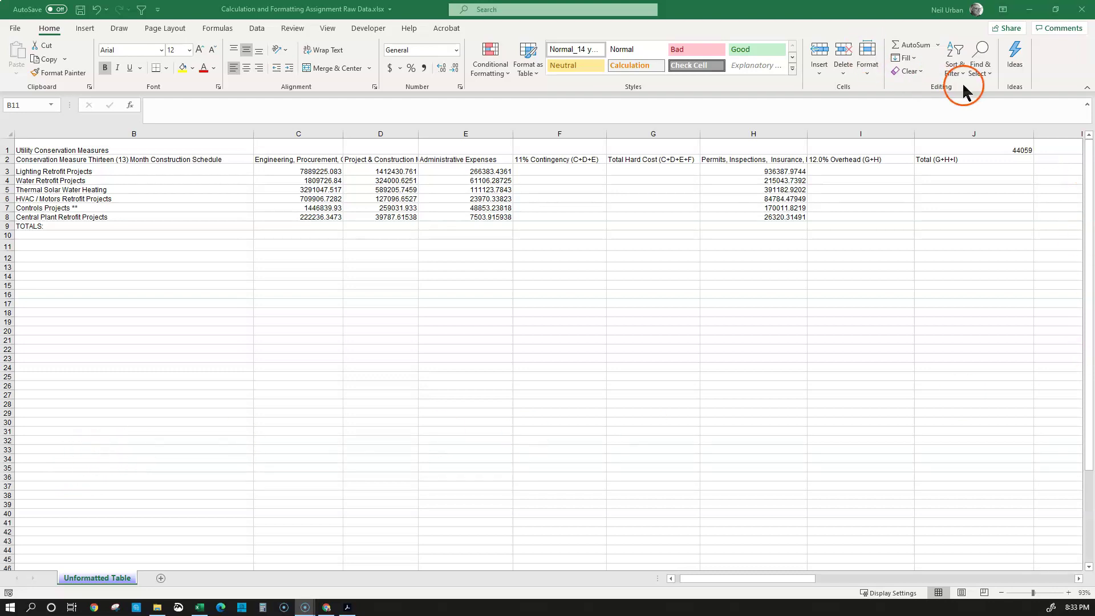
Format the =TODAY() result in cell J1 as a Short Date.
{"action": "left_click", "coordinate": [987, 150]}
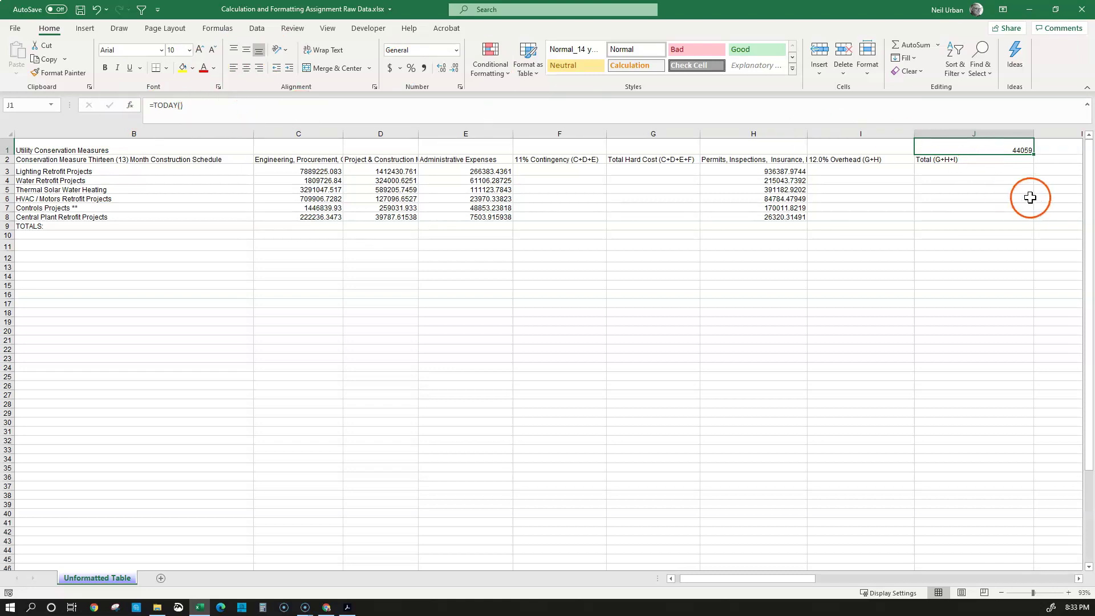
{"action": "left_click", "coordinate": [974, 146]}
{"action": "left_click", "coordinate": [968, 145]}
{"action": "left_click", "coordinate": [940, 141]}
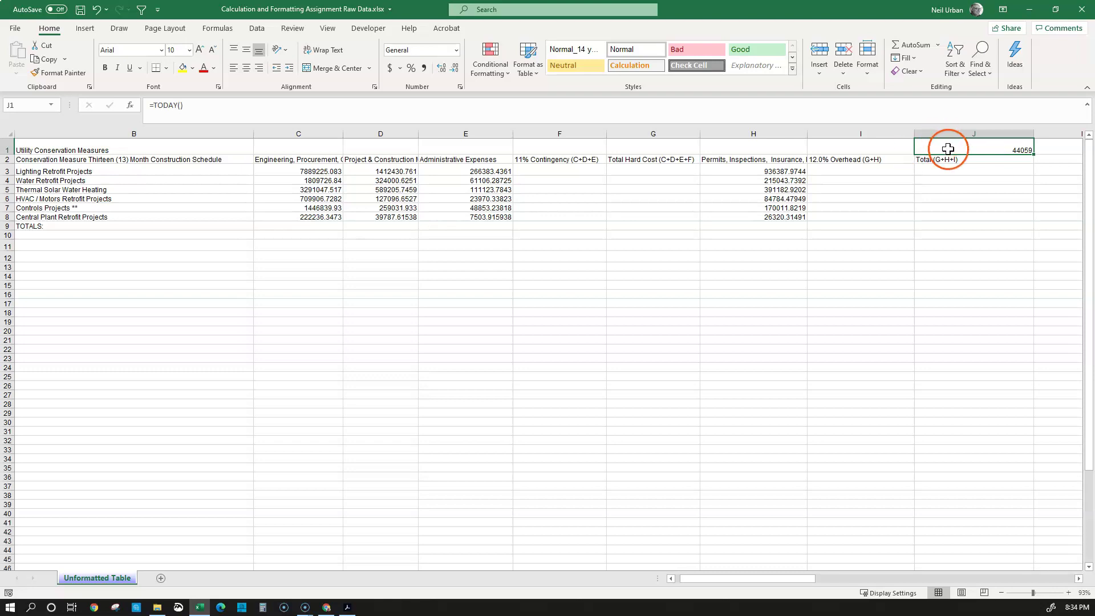
{"action": "right_click", "coordinate": [965, 145]}
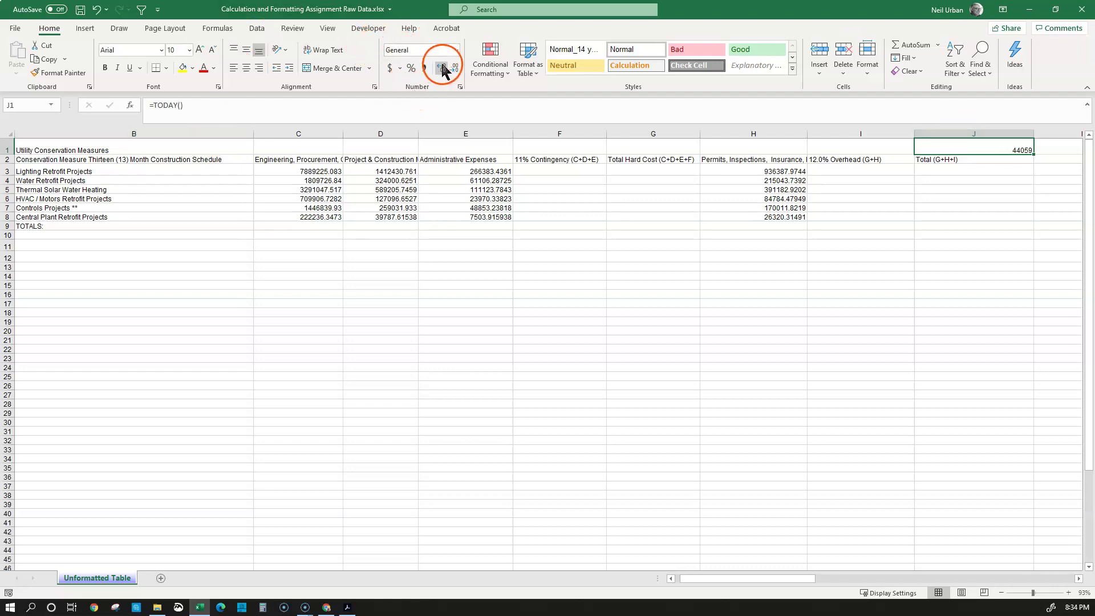
{"action": "left_click", "coordinate": [456, 50]}
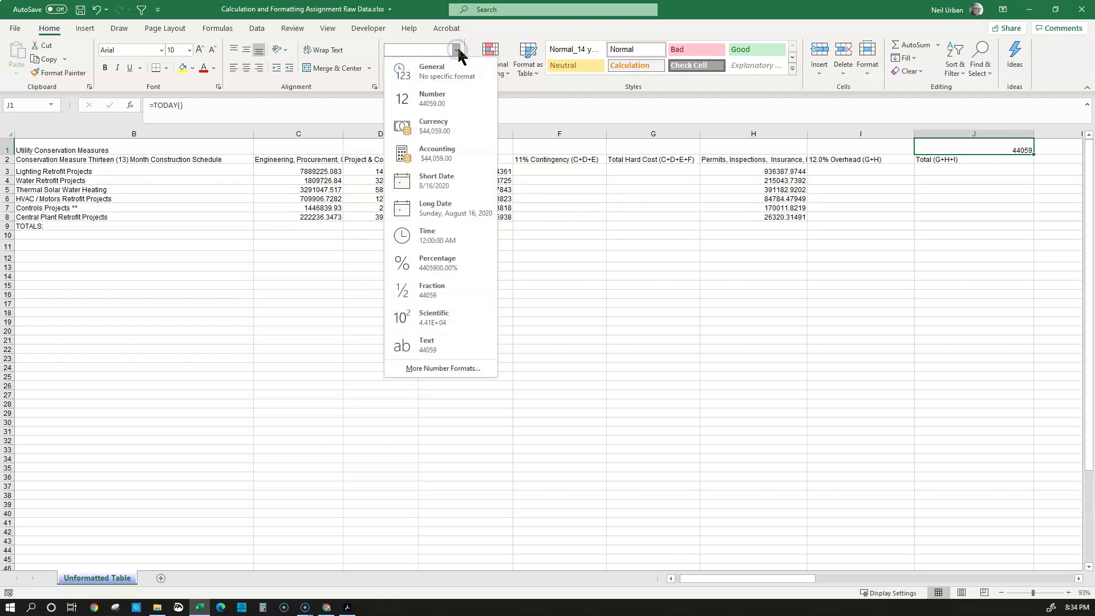
{"action": "left_click", "coordinate": [432, 183]}
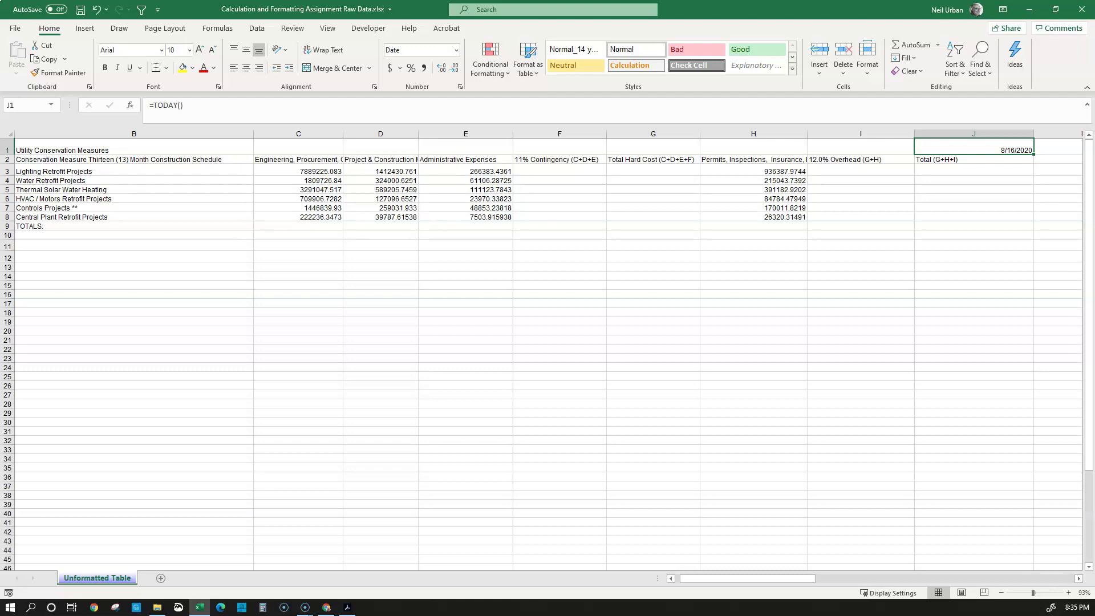
Make the date in J1 bold, size 12, with the Green, Accent 6 font color.
{"action": "left_click", "coordinate": [215, 70]}
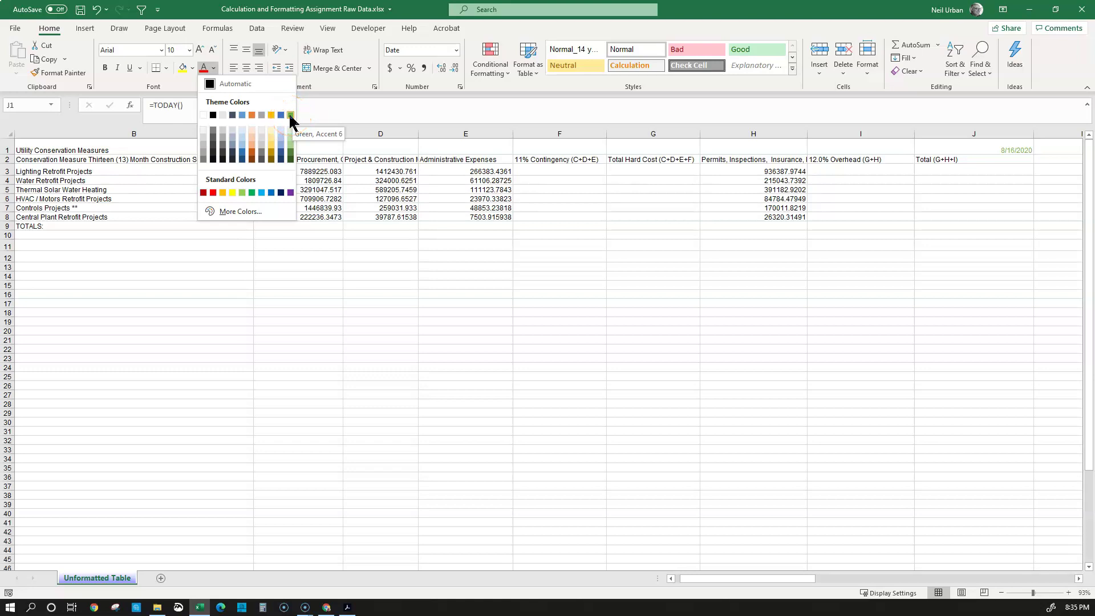
{"action": "left_click", "coordinate": [290, 115]}
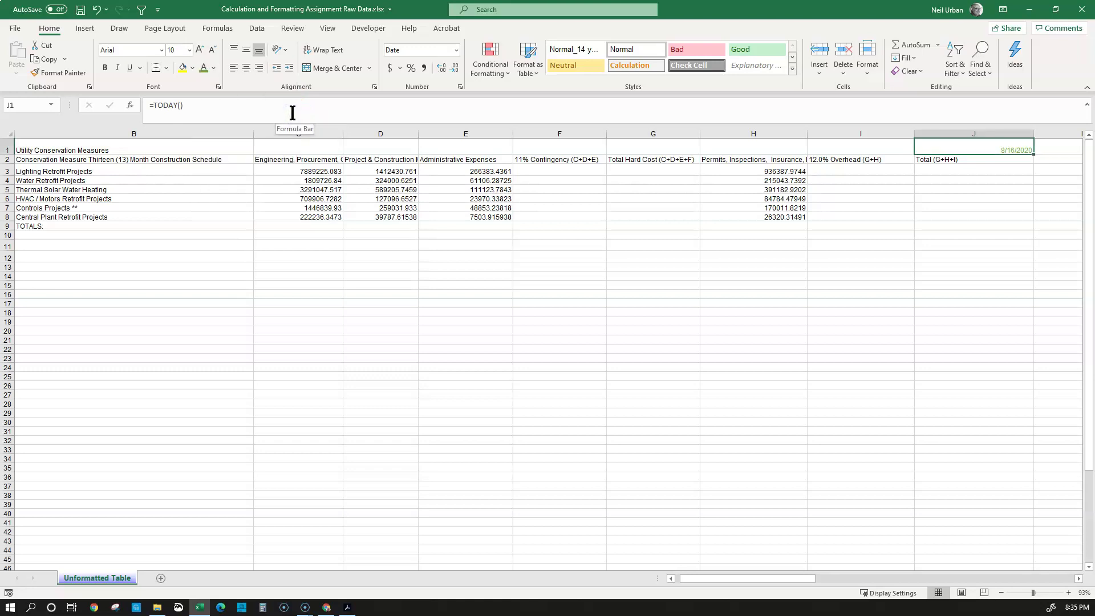
{"action": "left_click", "coordinate": [105, 68]}
{"action": "left_click", "coordinate": [162, 50]}
{"action": "left_click", "coordinate": [195, 53]}
{"action": "left_click", "coordinate": [177, 124]}
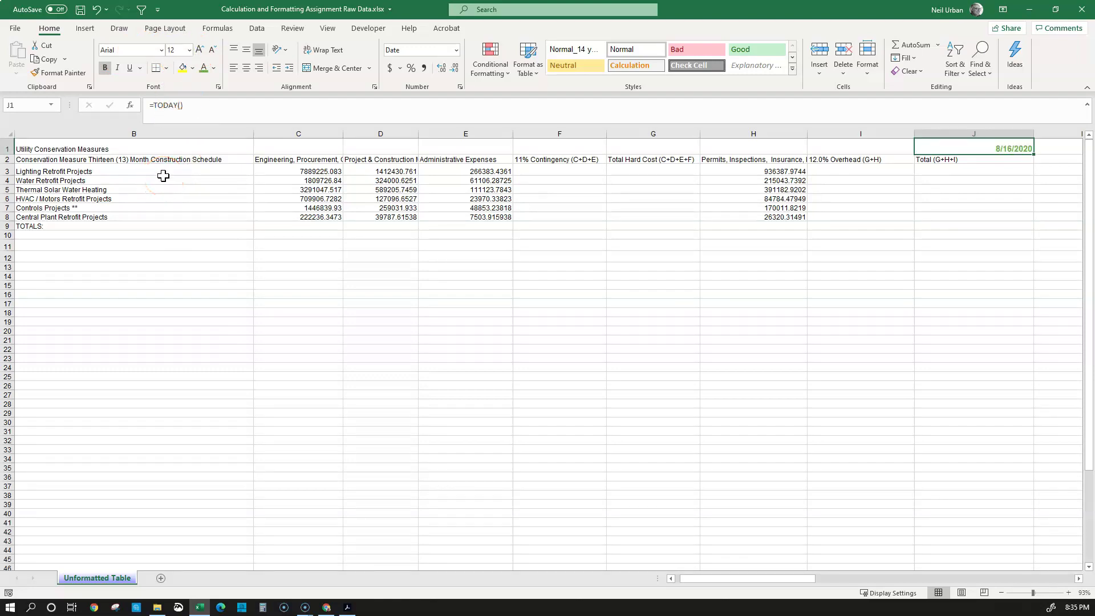
Make the "Utility Conservation Measures" title in B1 bold, size 12, with an orange theme font color.
{"action": "left_click", "coordinate": [80, 149]}
{"action": "left_click", "coordinate": [213, 68]}
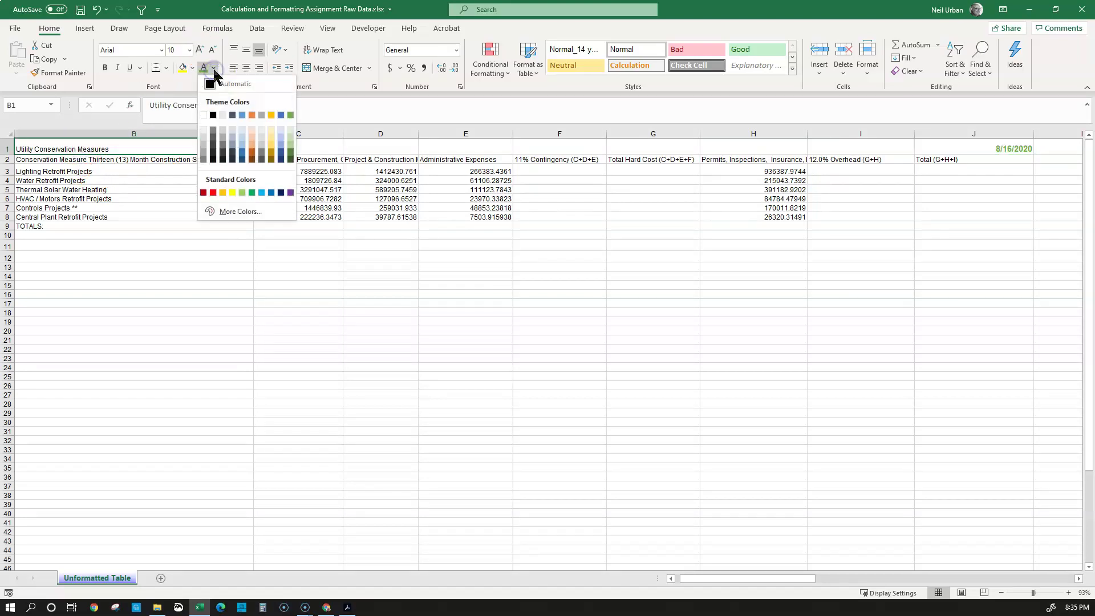
{"action": "left_click", "coordinate": [251, 114]}
{"action": "left_click", "coordinate": [105, 68]}
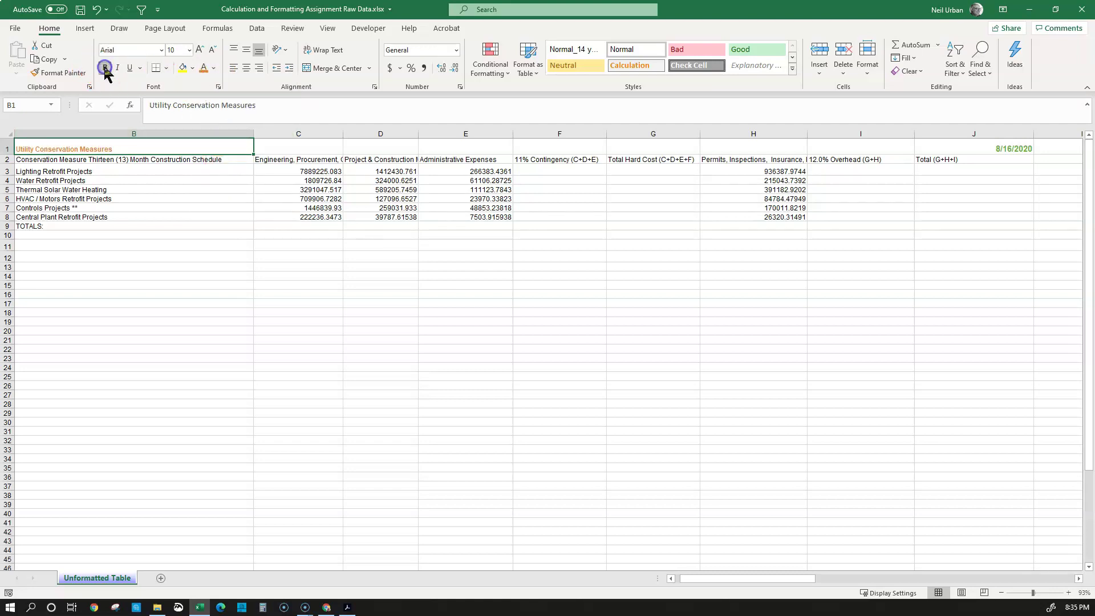
{"action": "left_click", "coordinate": [189, 50]}
{"action": "left_click", "coordinate": [176, 116]}
{"action": "left_click", "coordinate": [189, 185]}
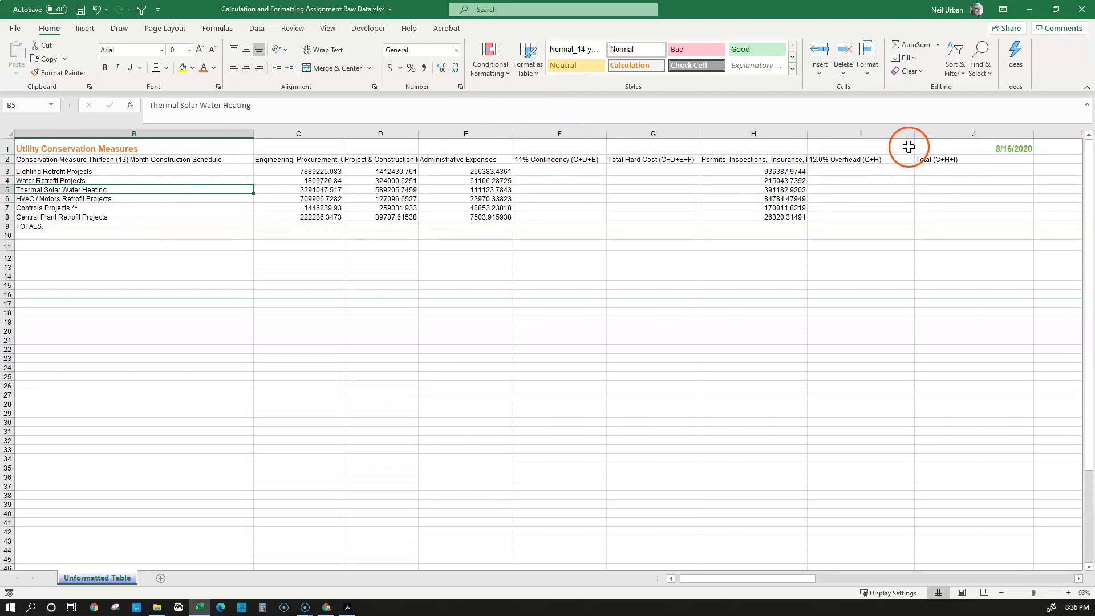
Merge and center the title across B1:I1 and increase the height of row 1.
{"action": "left_click_drag", "start_coordinate": [176, 146], "coordinate": [827, 148]}
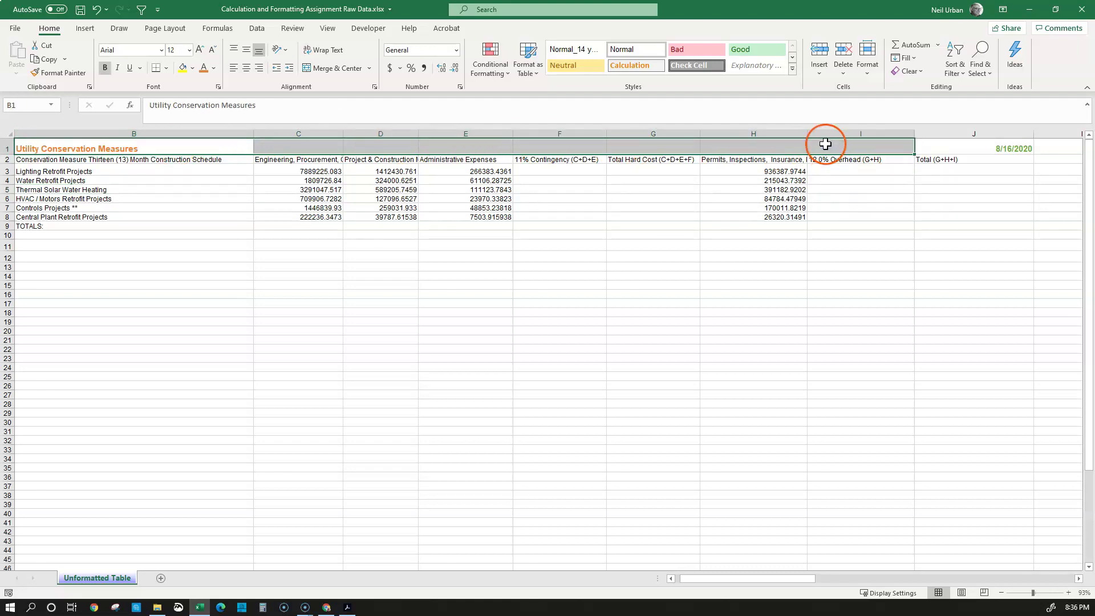
{"action": "left_click", "coordinate": [328, 69]}
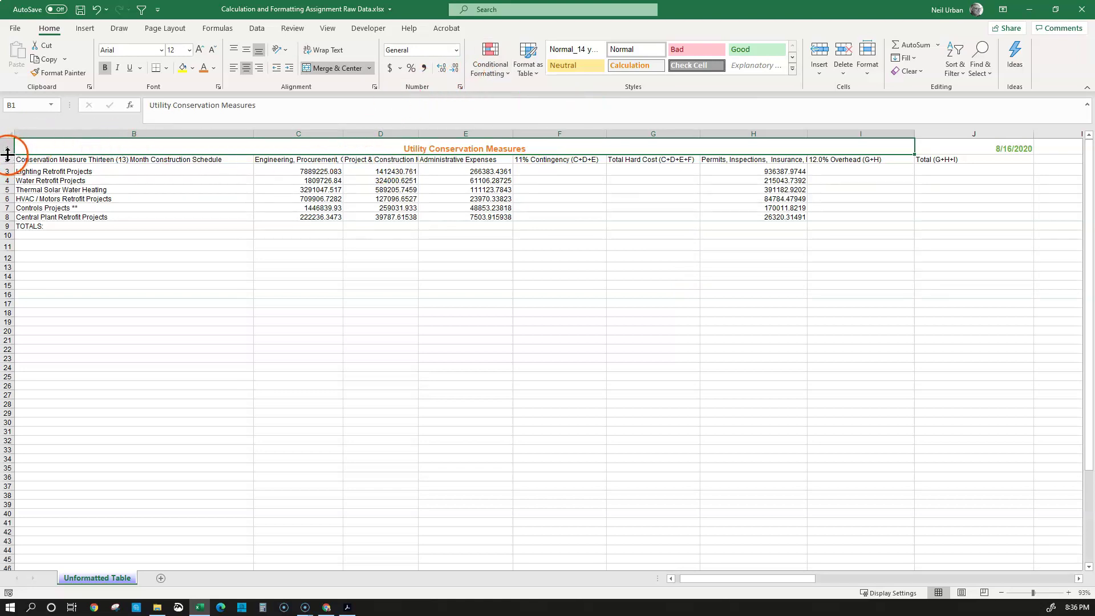
{"action": "left_click_drag", "start_coordinate": [8, 155], "coordinate": [8, 163]}
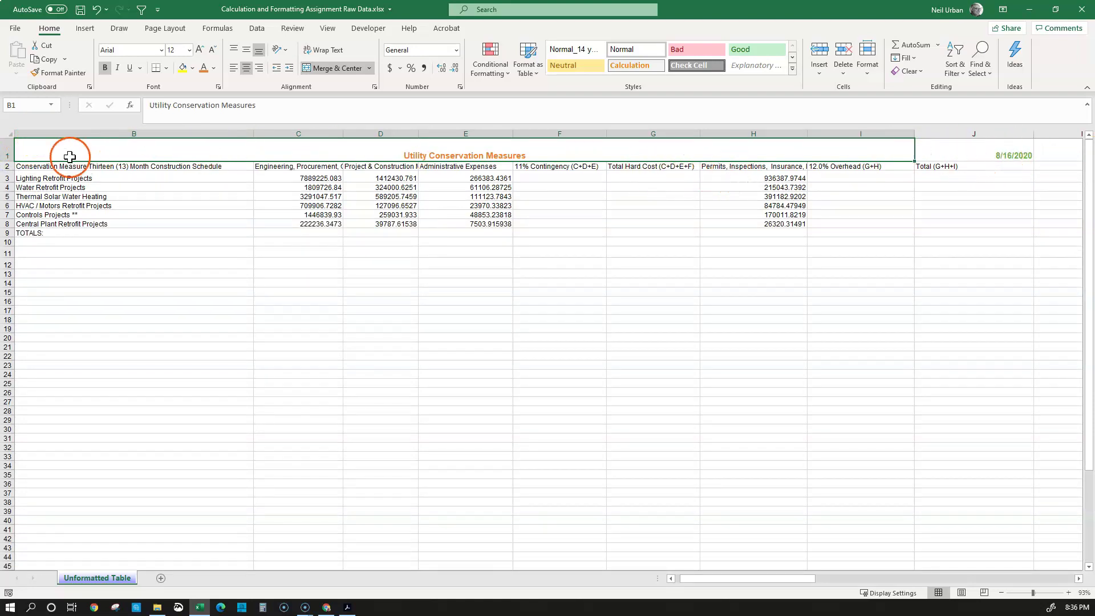
Middle-align the contents of row 1 vertically.
{"action": "left_click", "coordinate": [11, 149]}
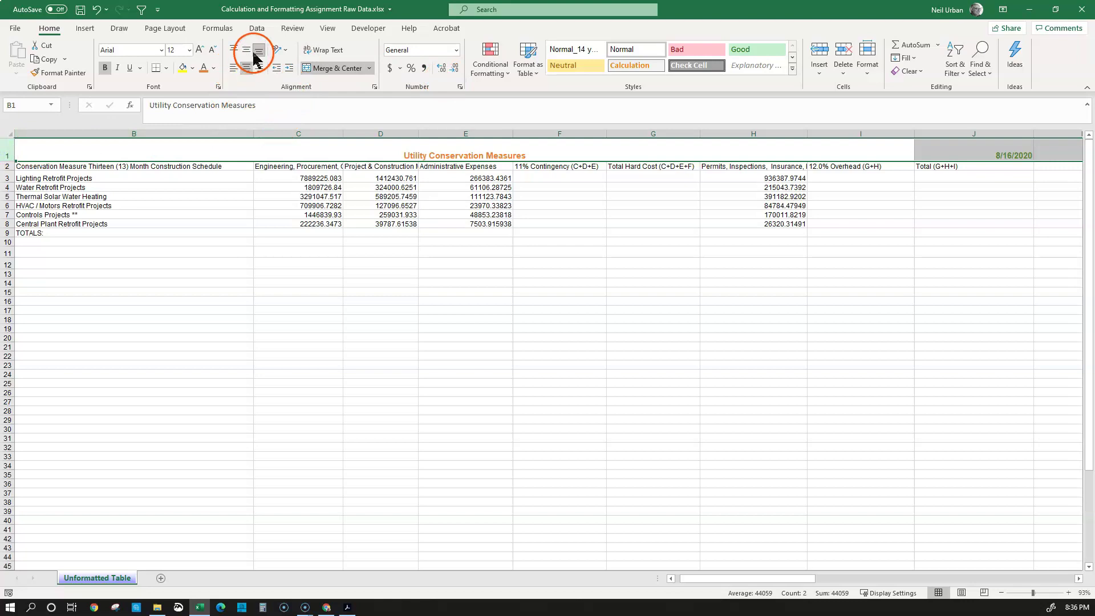
{"action": "left_click", "coordinate": [235, 49]}
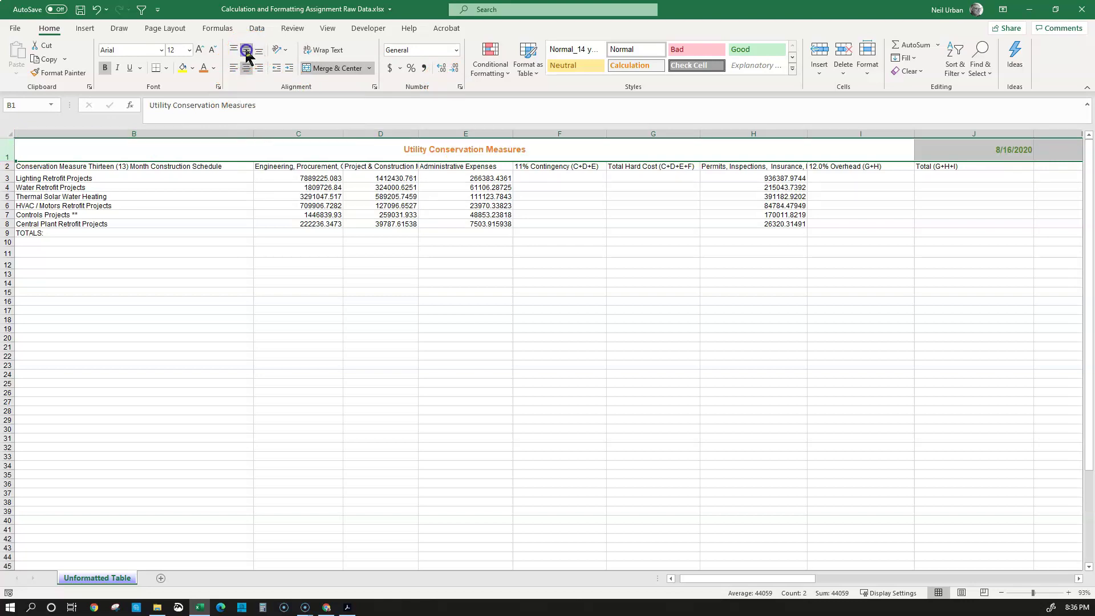
{"action": "left_click", "coordinate": [234, 50]}
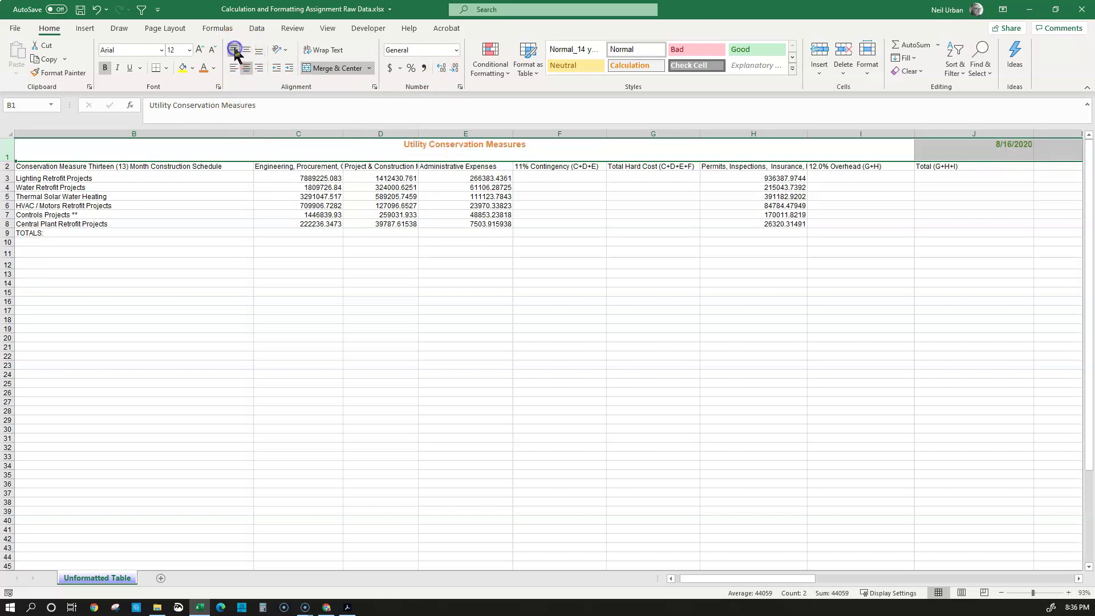
{"action": "left_click", "coordinate": [247, 49]}
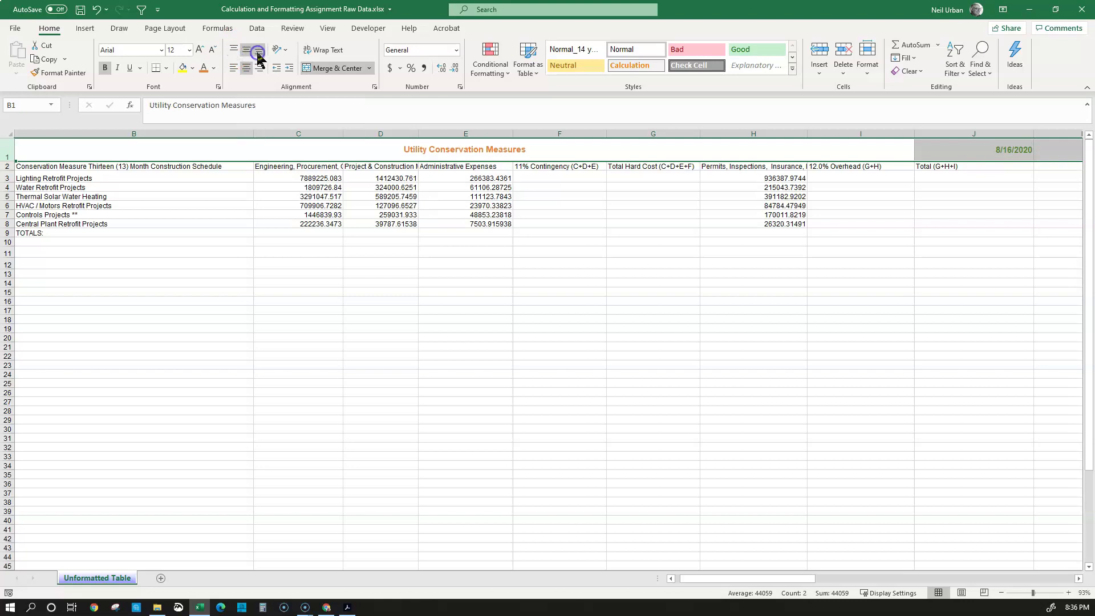
{"action": "left_click", "coordinate": [257, 52]}
{"action": "left_click", "coordinate": [246, 50]}
Center the date in J1 horizontally and select the merged title cell.
{"action": "left_click", "coordinate": [98, 8]}
{"action": "left_click", "coordinate": [978, 152]}
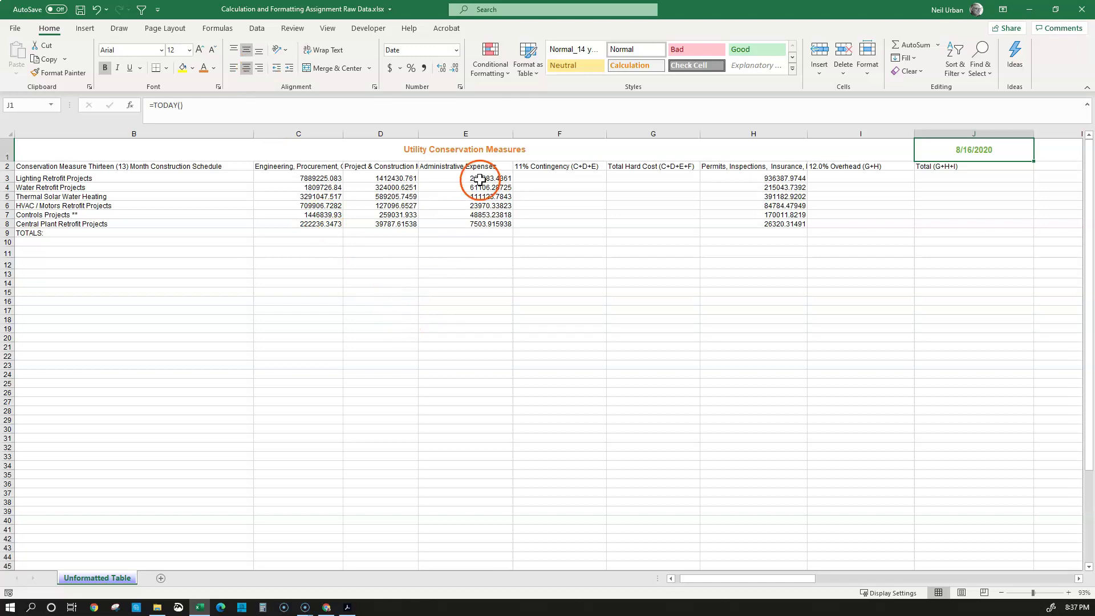
{"action": "left_click", "coordinate": [459, 149]}
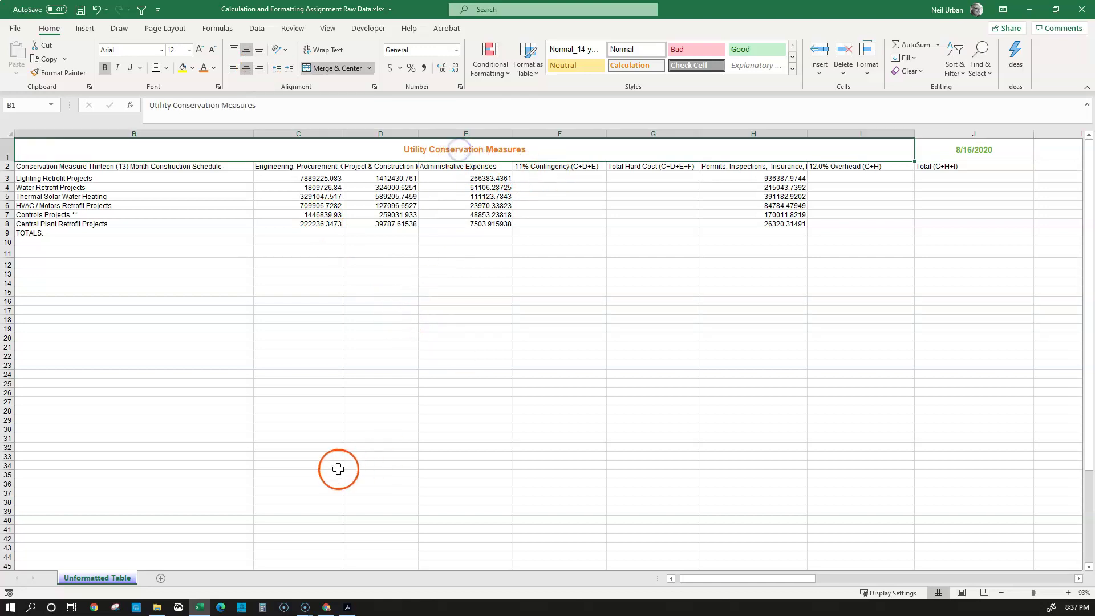